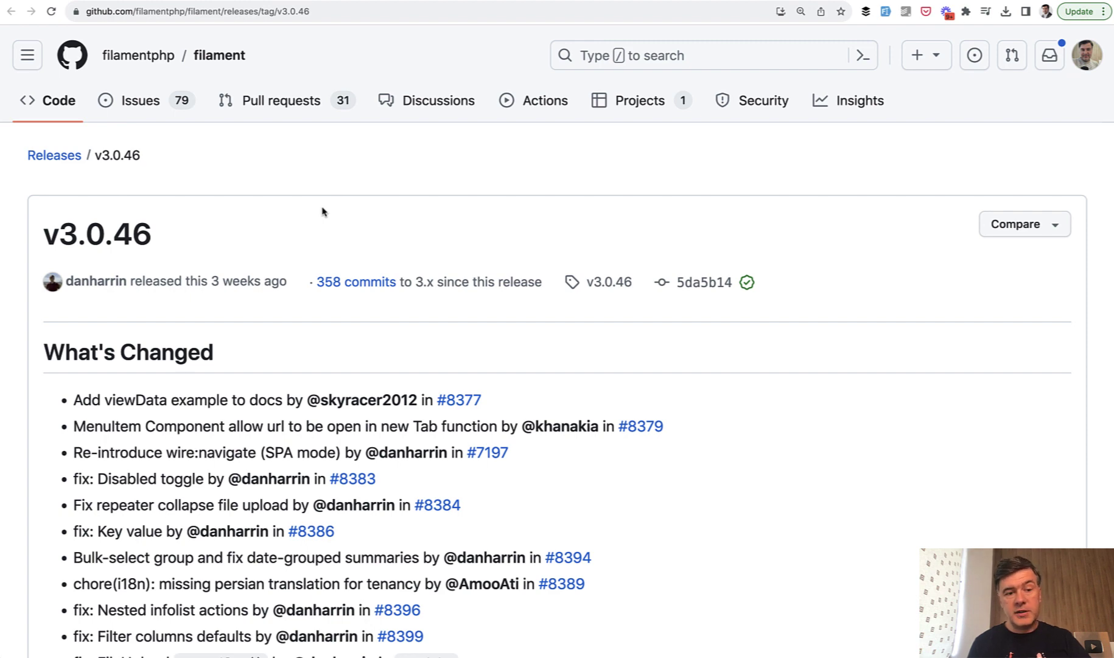
# Highlight the 'Re-introduce wire:navigate (SPA mode)' line in the v3.0.46 notes and open PR #7197.
pyautogui.scroll(-2, 290, 362)
pyautogui.tripleClick(233, 387)
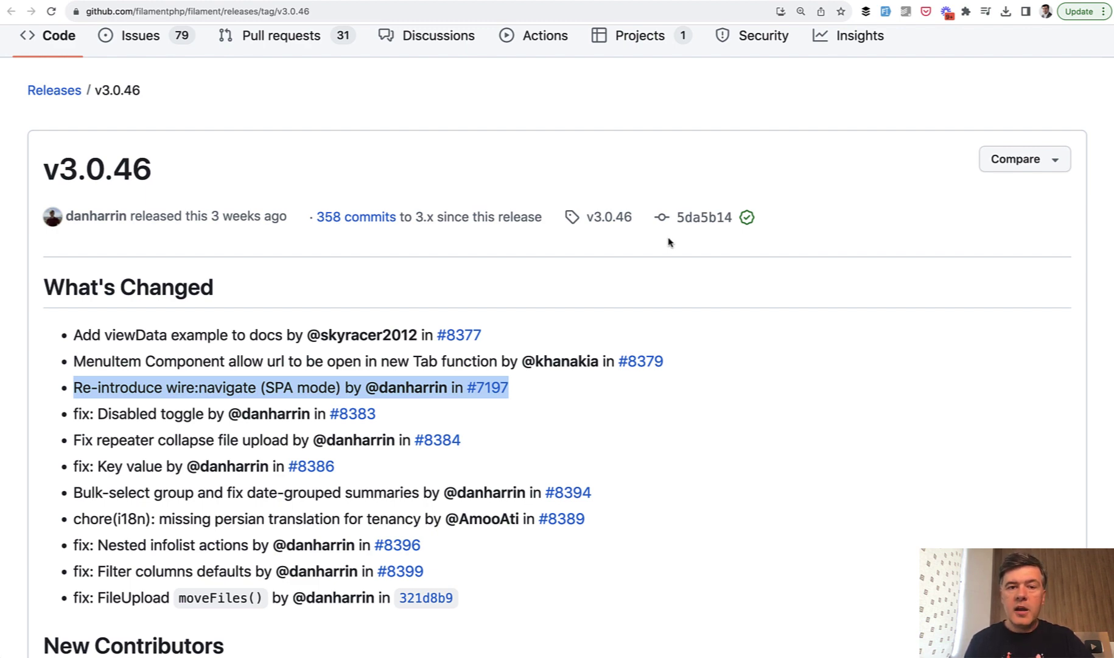
pyautogui.click(668, 242)
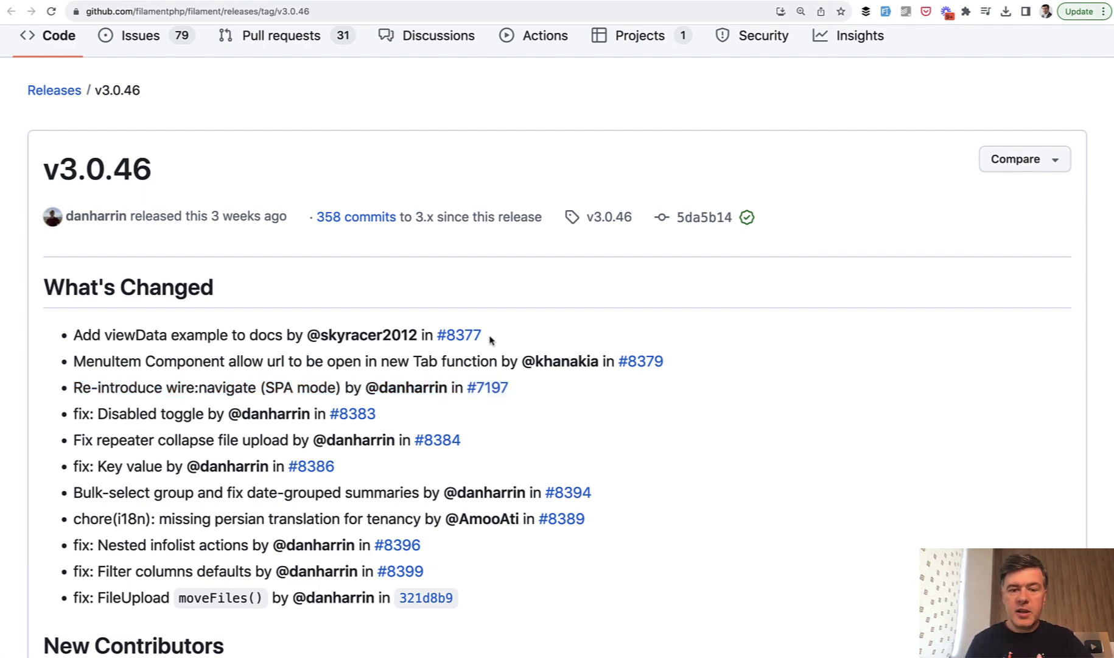
pyautogui.scroll(-1, 601, 280)
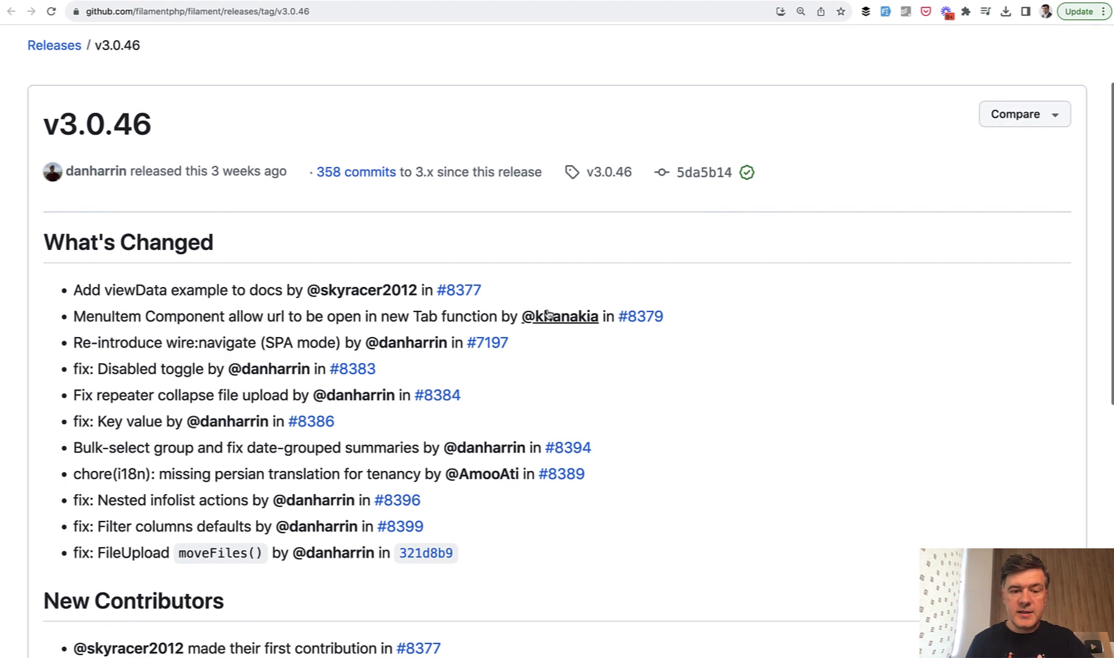
pyautogui.click(487, 343)
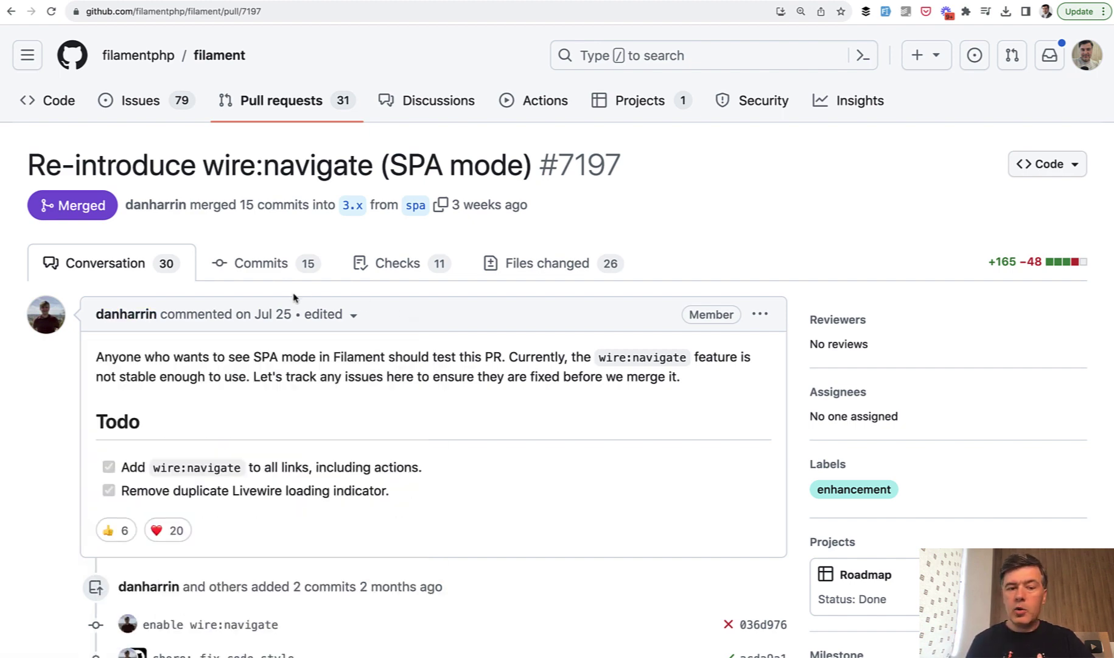
# Skim the PR #7197 conversation, then bring up the Filament docs page on SPA mode.
pyautogui.scroll(-10, 485, 395)
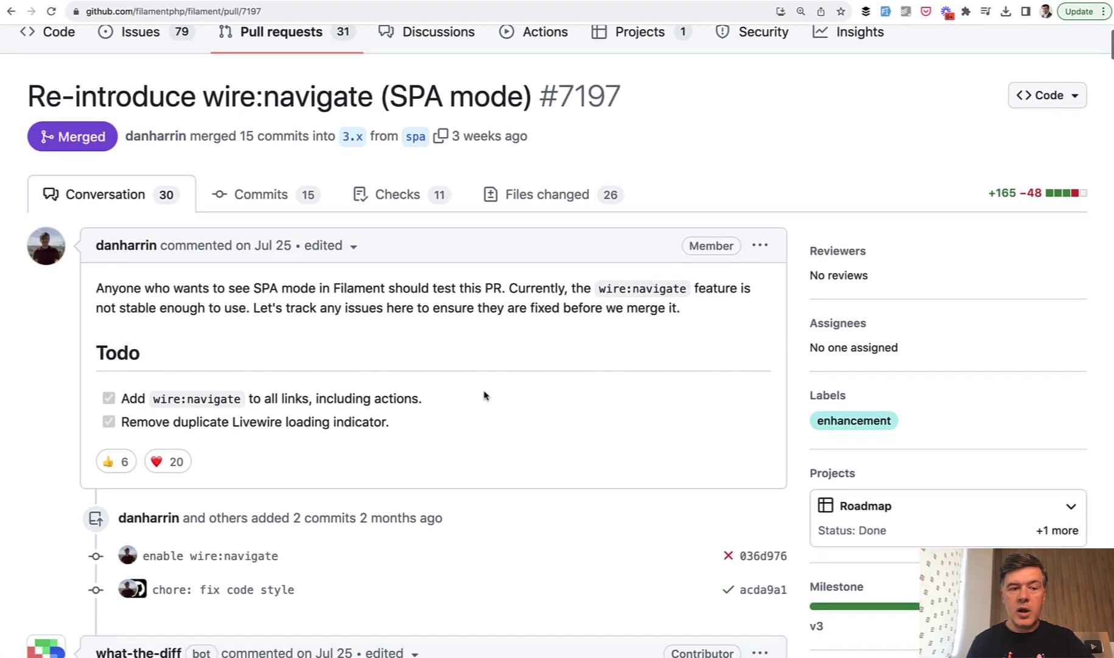
pyautogui.scroll(-12, 484, 391)
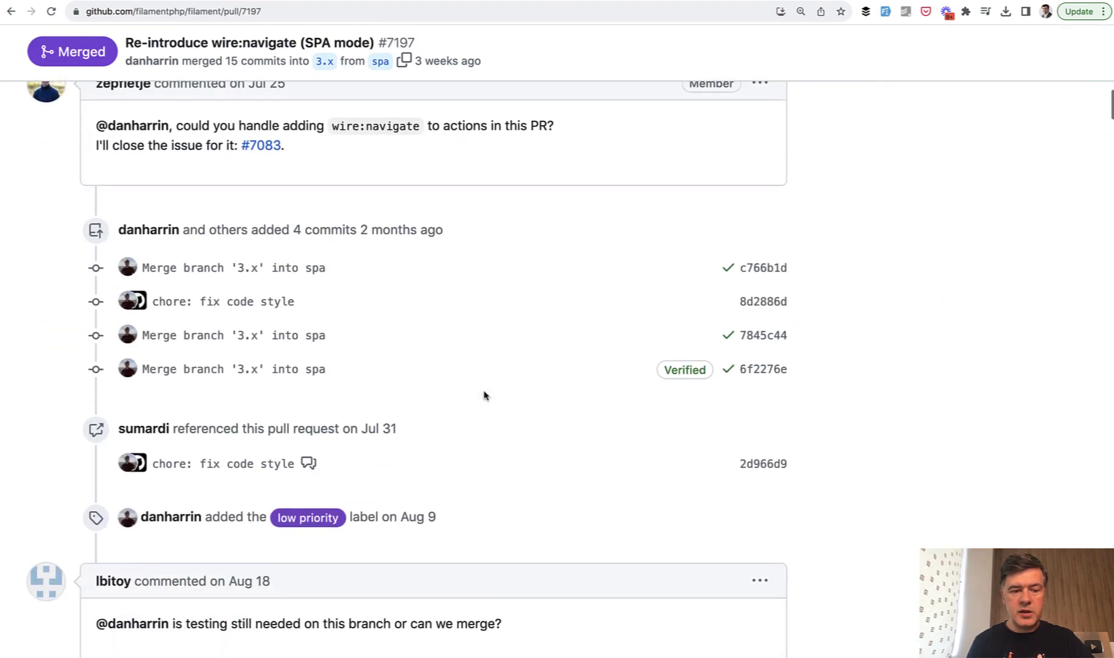
pyautogui.scroll(-6, 485, 394)
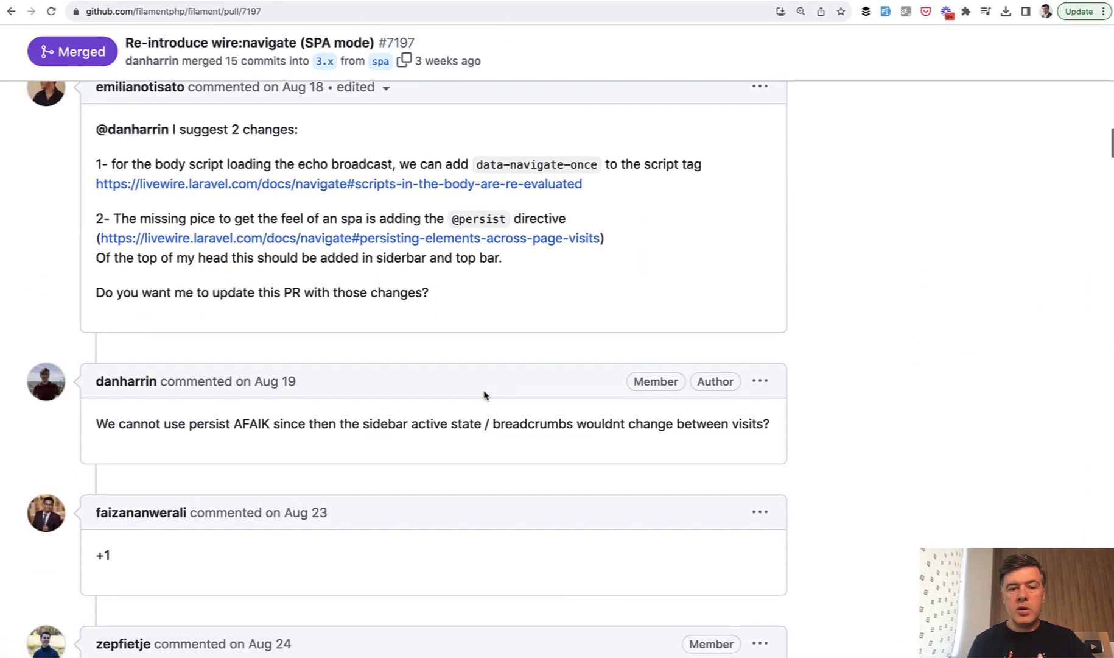
pyautogui.scroll(18, 919, 306)
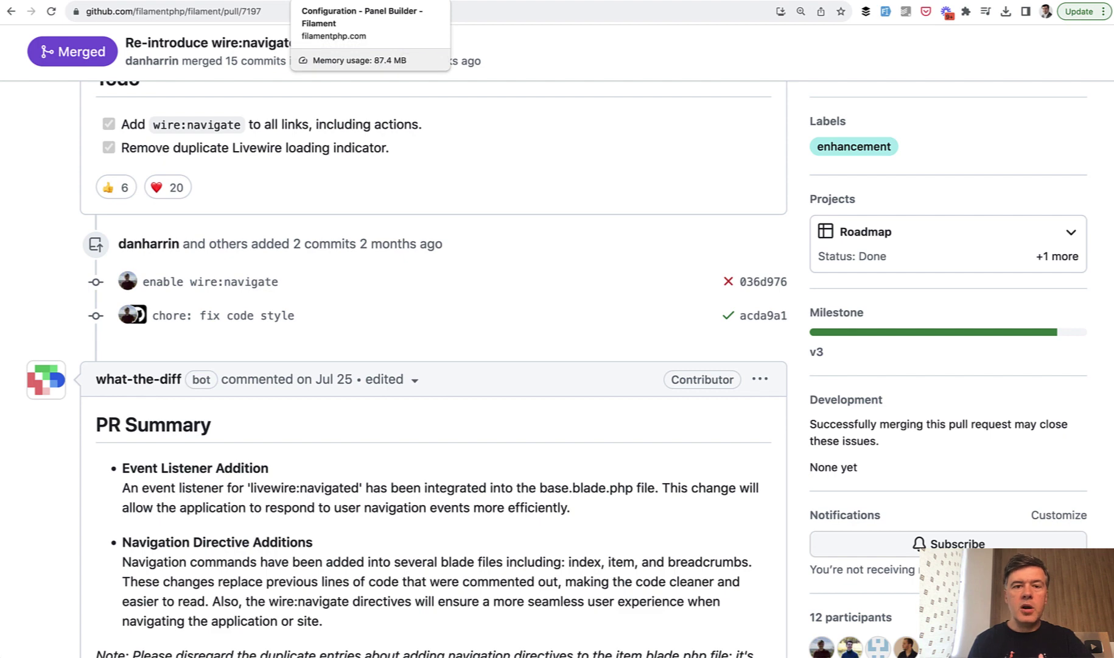
pyautogui.click(370, 1)
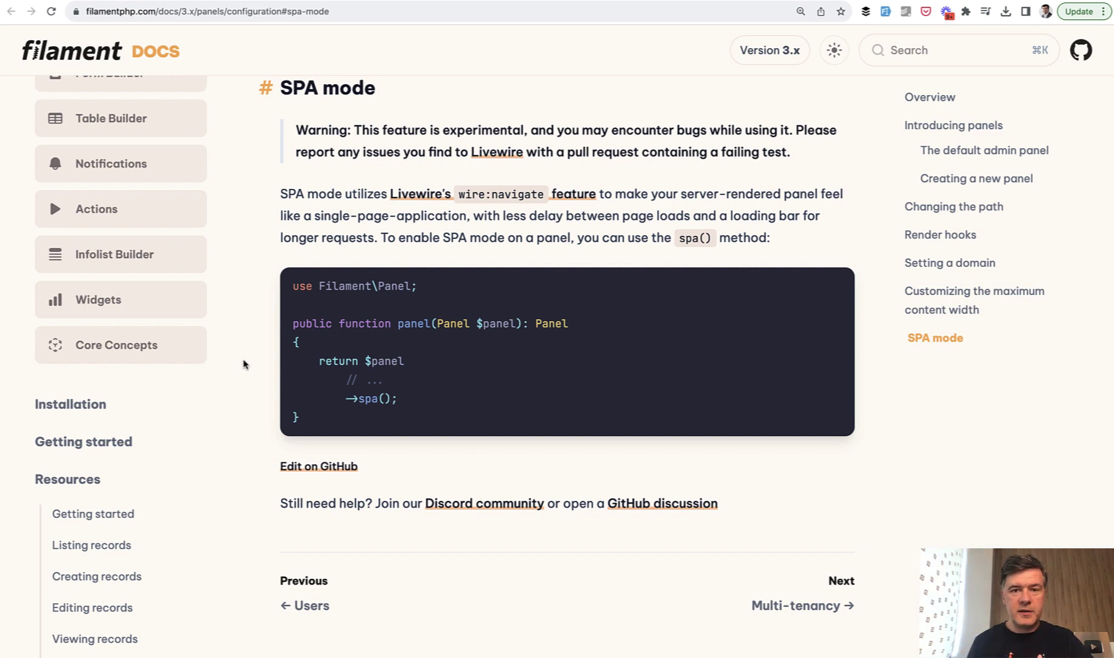
# Highlight the word 'experimental' in the SPA mode warning, then deselect it.
pyautogui.doubleClick(461, 133)
pyautogui.click(460, 134)
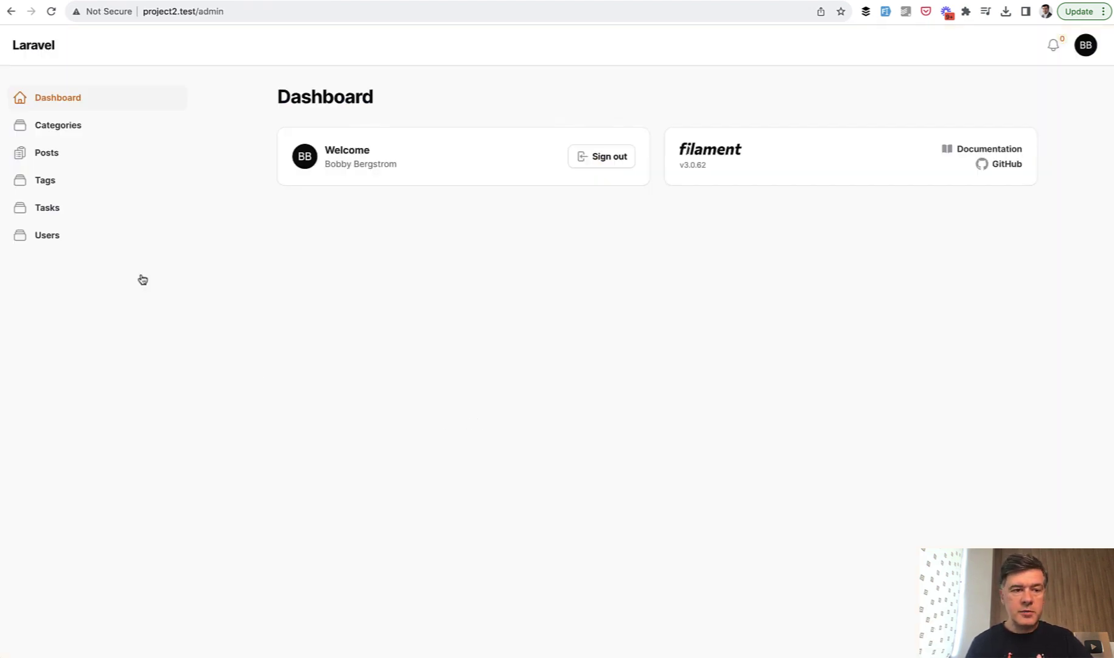
# Visit Posts and then Tags in the admin sidebar, and open DevTools with Cmd+Opt+I.
pyautogui.click(53, 160)
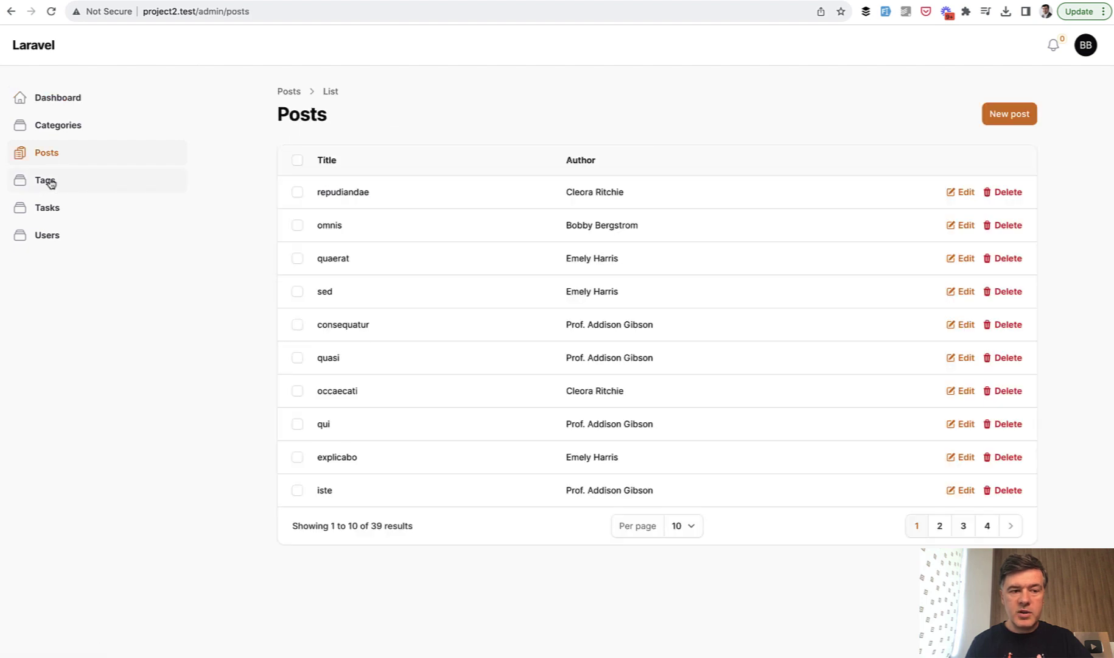
pyautogui.click(51, 181)
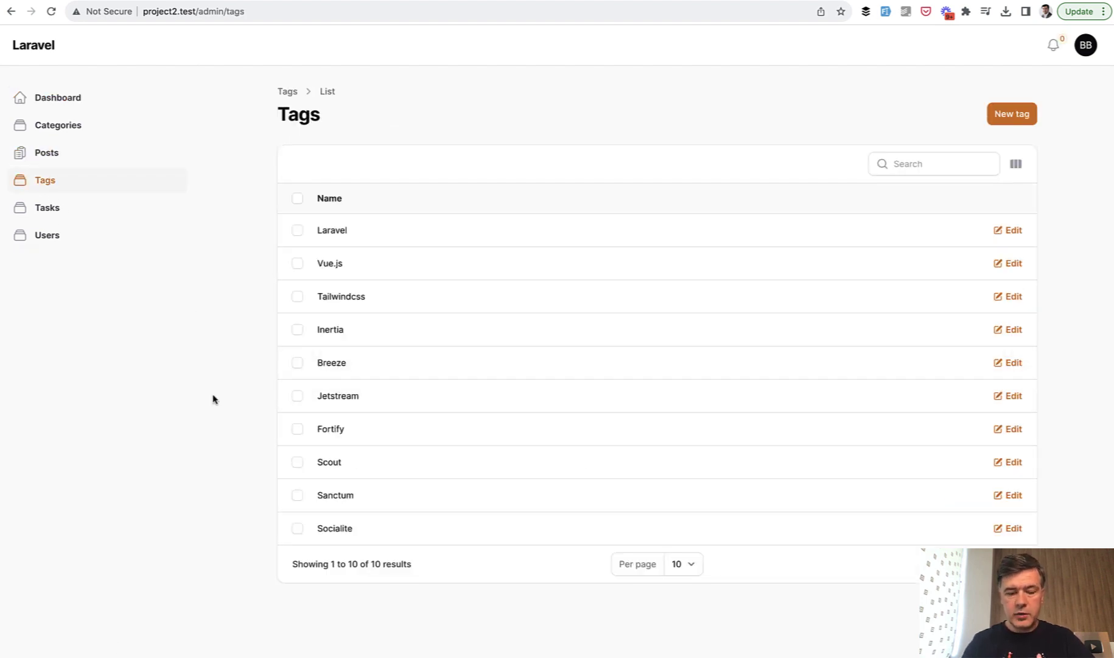
pyautogui.press('super+alt+i')
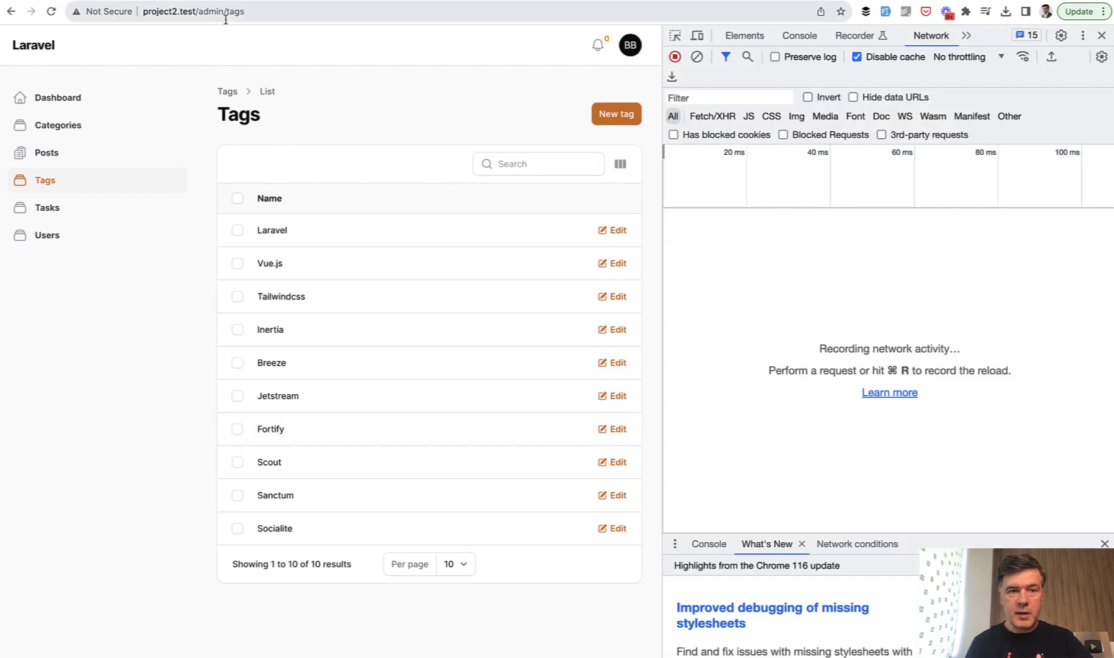
# Reload the Tags page, then open Posts, with each load logging 24 network requests.
pyautogui.click(226, 18)
pyautogui.press('Return')
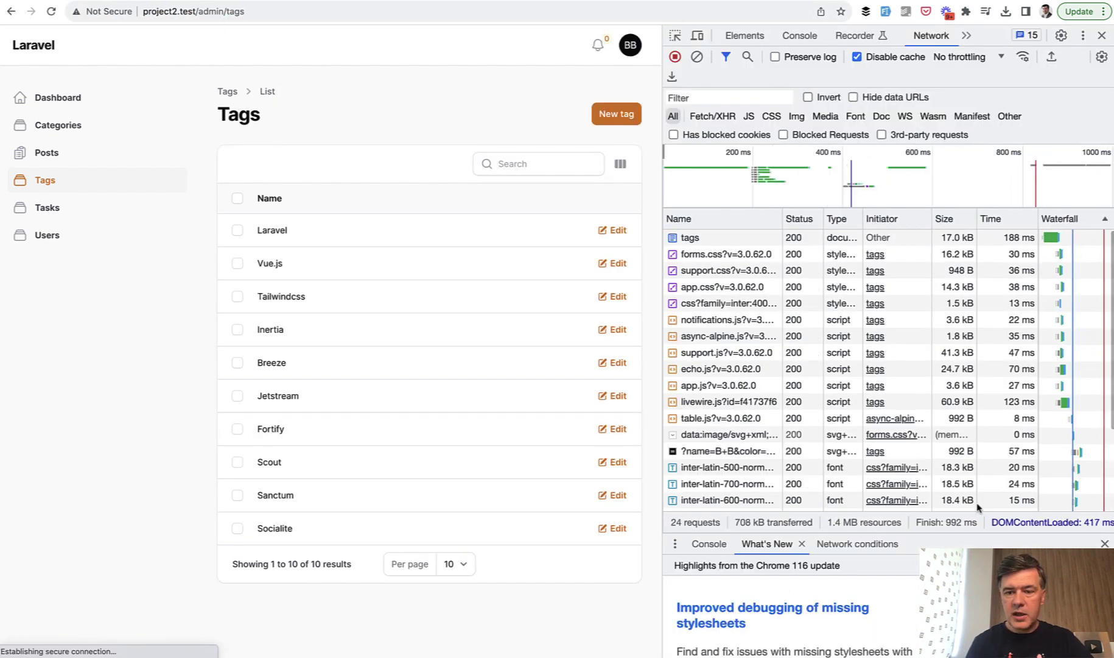
pyautogui.scroll(-4, 719, 411)
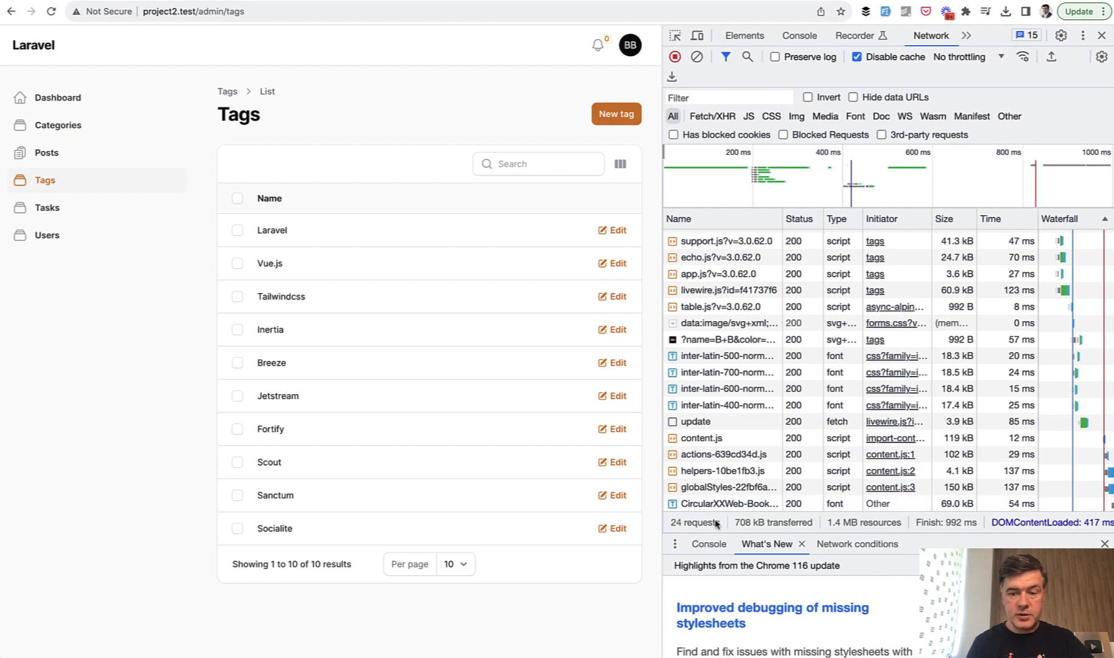
pyautogui.click(58, 155)
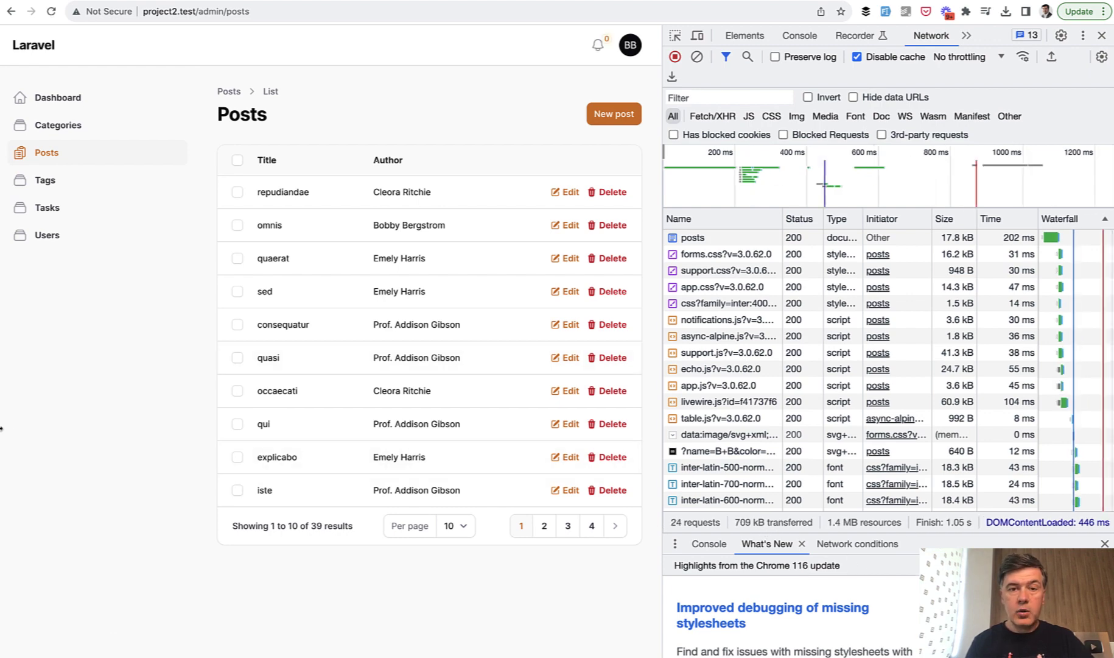
# Append ->spa() after the authMiddleware array in AdminPanelProvider.php, then return to Chrome.
pyautogui.press('super+Tab')
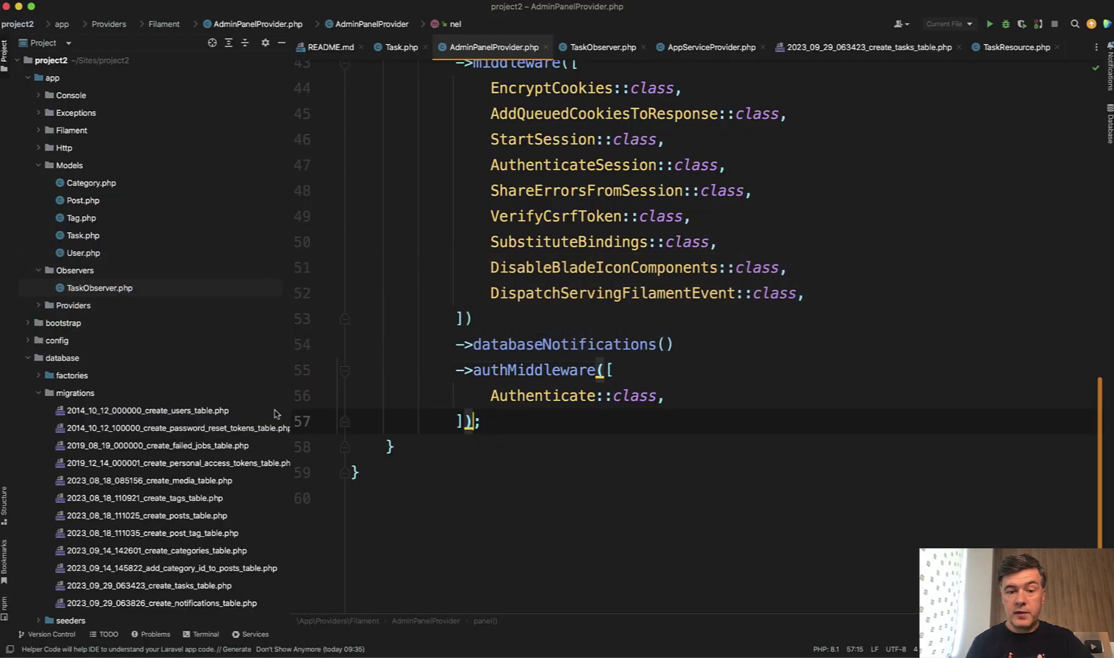
pyautogui.write('->spa')
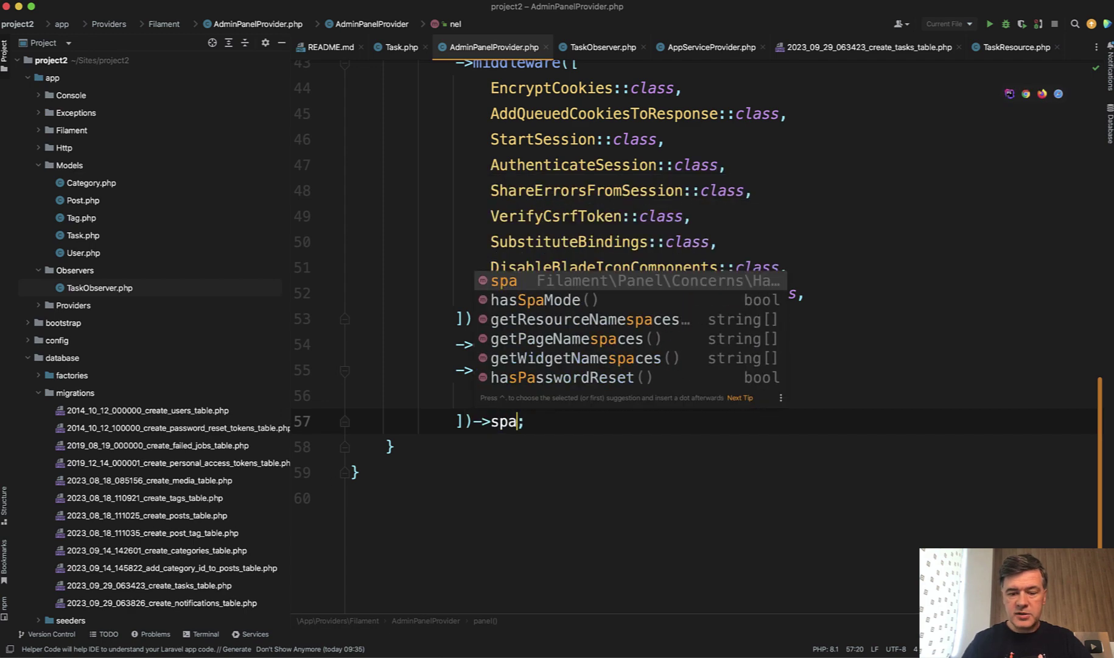
pyautogui.press('Return')
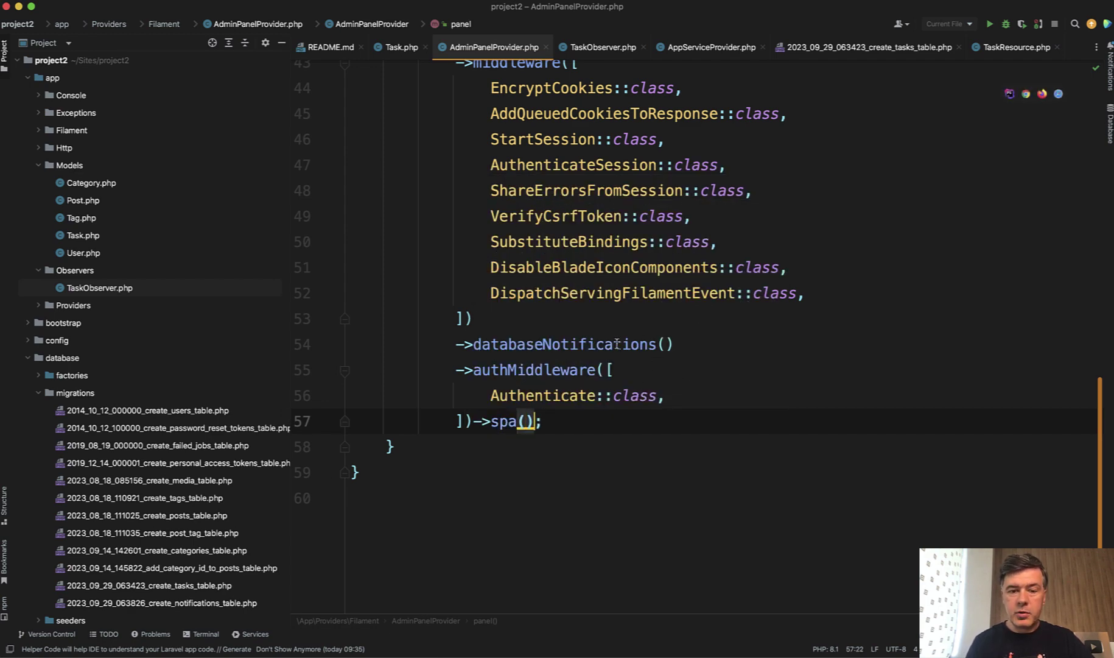
pyautogui.click(609, 347)
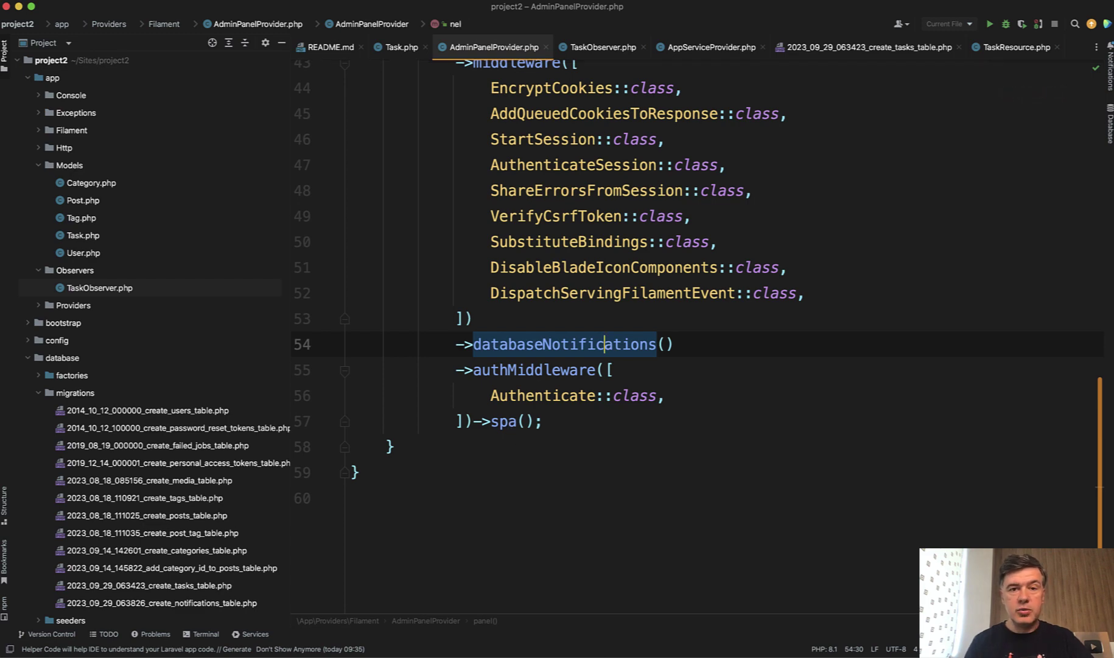
pyautogui.press('super+Tab')
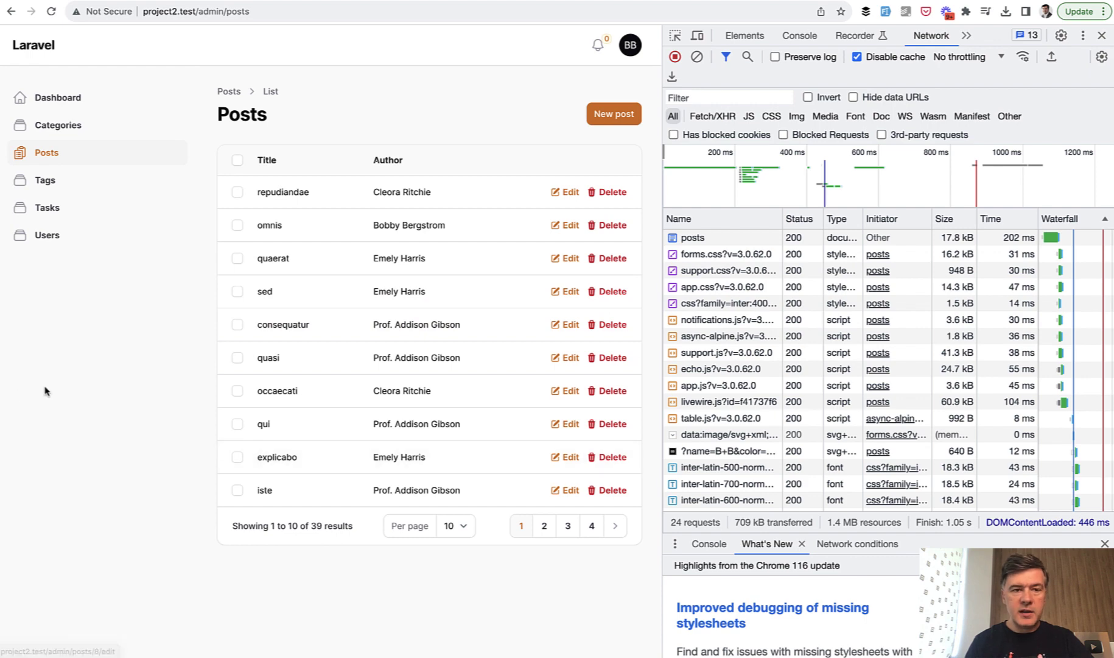
# Reload Posts, then visit Tags, Tasks and Users, each navigation showing one fetch request.
pyautogui.press('super+r')
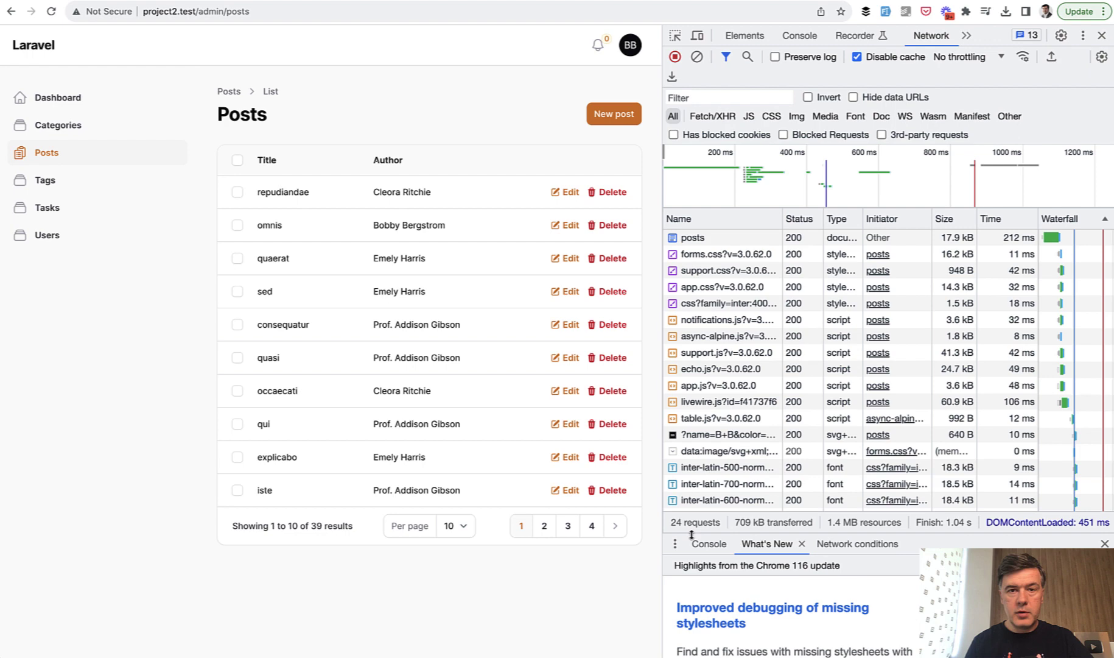
pyautogui.click(58, 184)
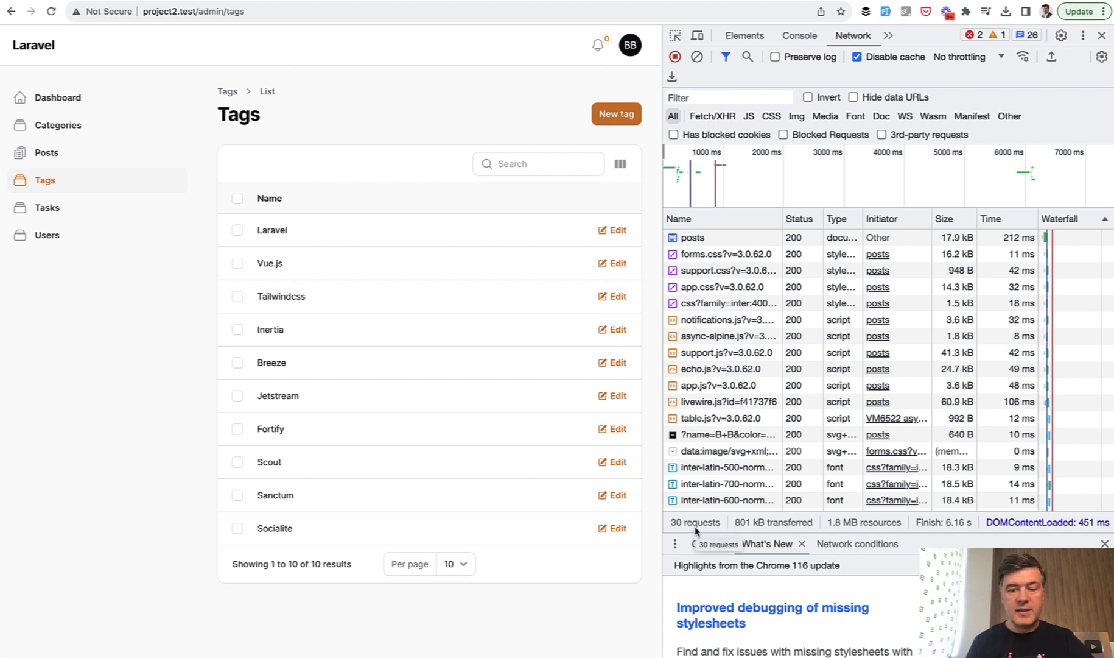
pyautogui.scroll(-4, 731, 473)
pyautogui.scroll(4, 732, 473)
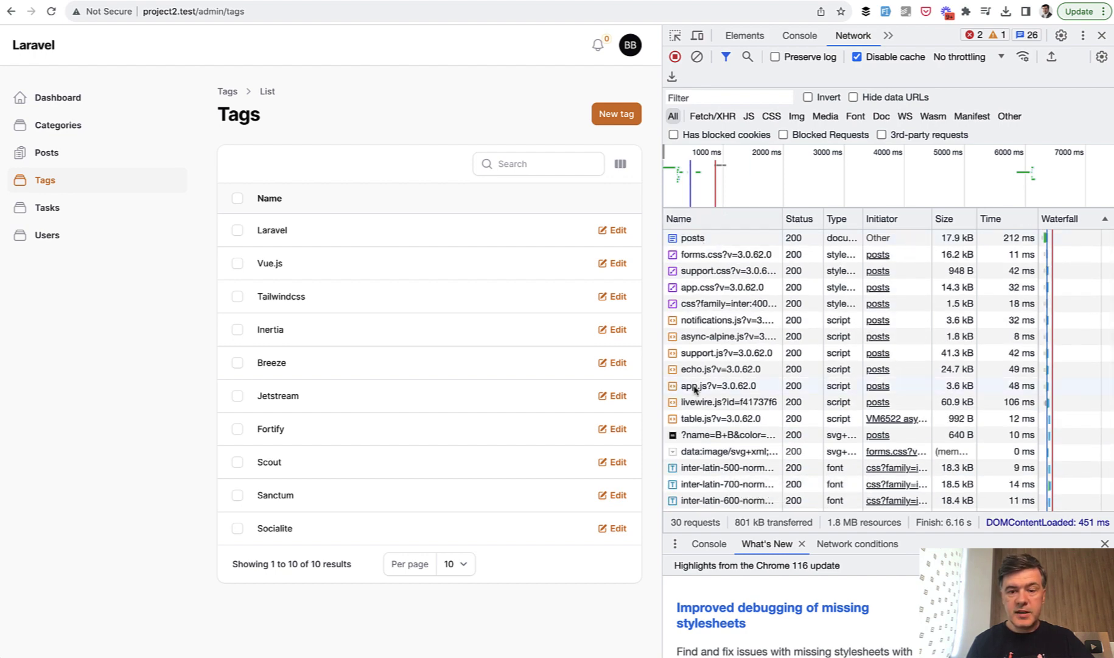
pyautogui.scroll(-4, 696, 393)
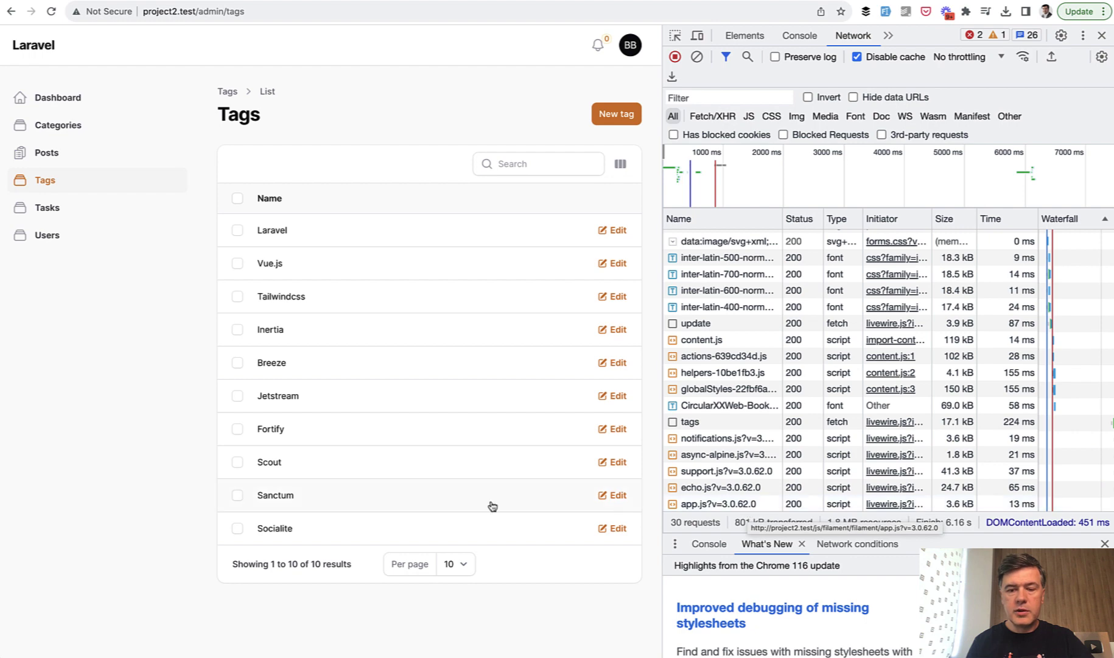
pyautogui.click(45, 208)
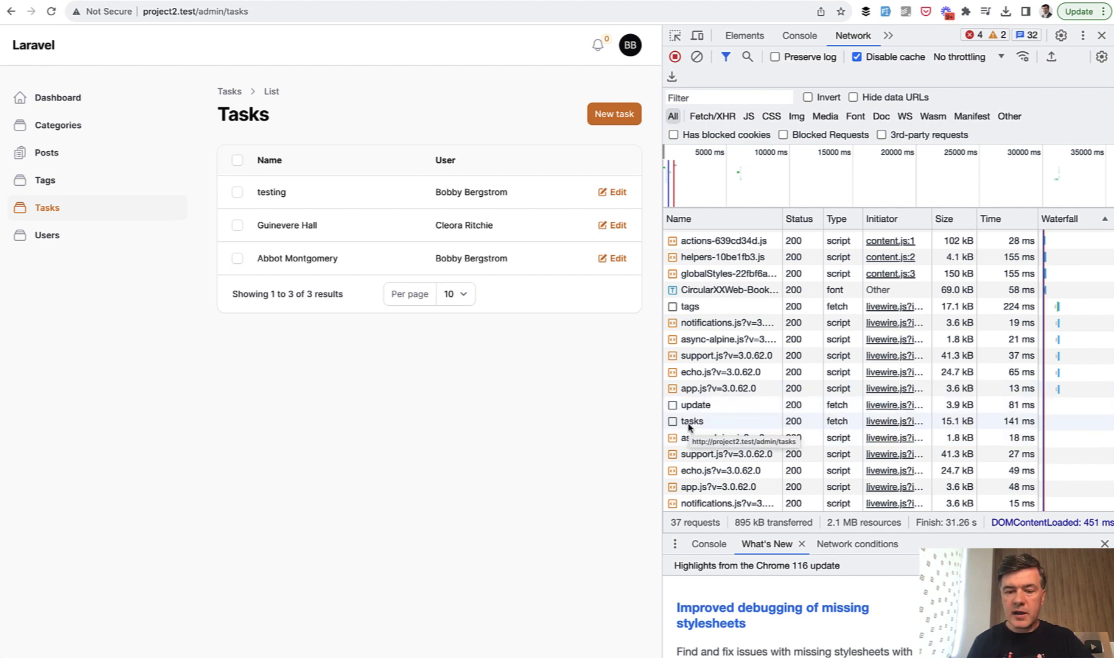
pyautogui.click(49, 237)
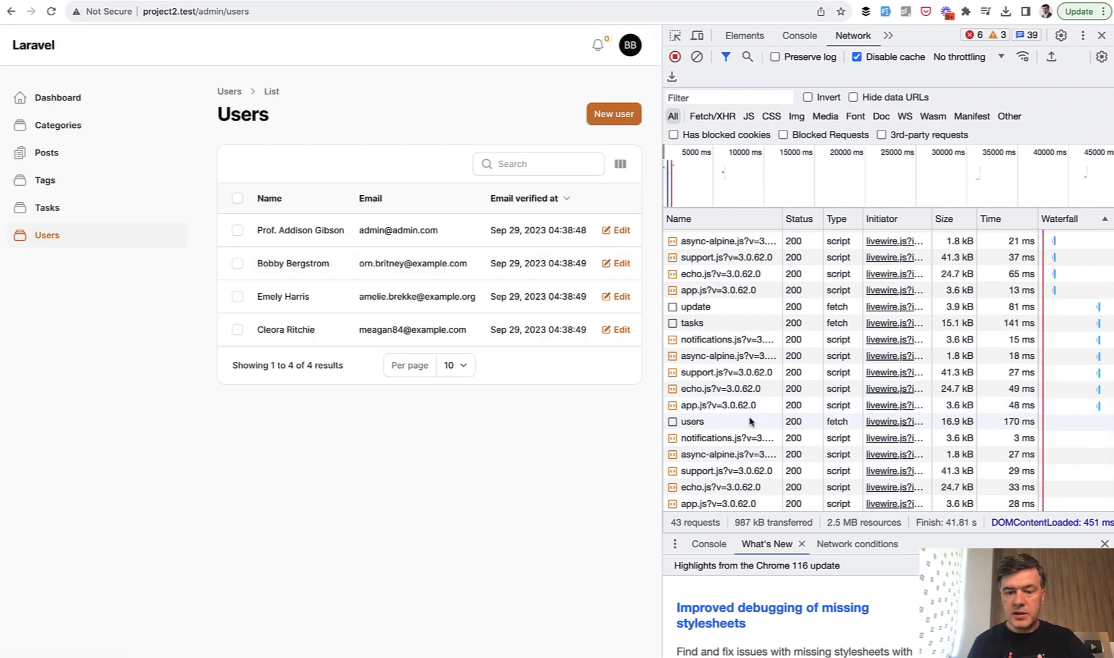